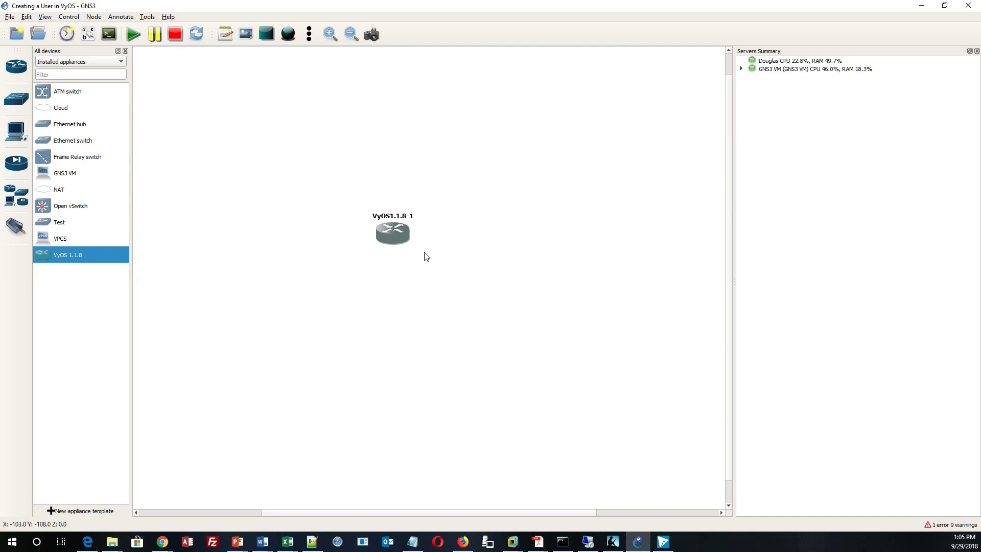
# Move the VyOS1.1.8-1 router node toward the centre of the canvas.
pyautogui.scroll(2, 423, 331)
pyautogui.scroll(2, 363, 191)
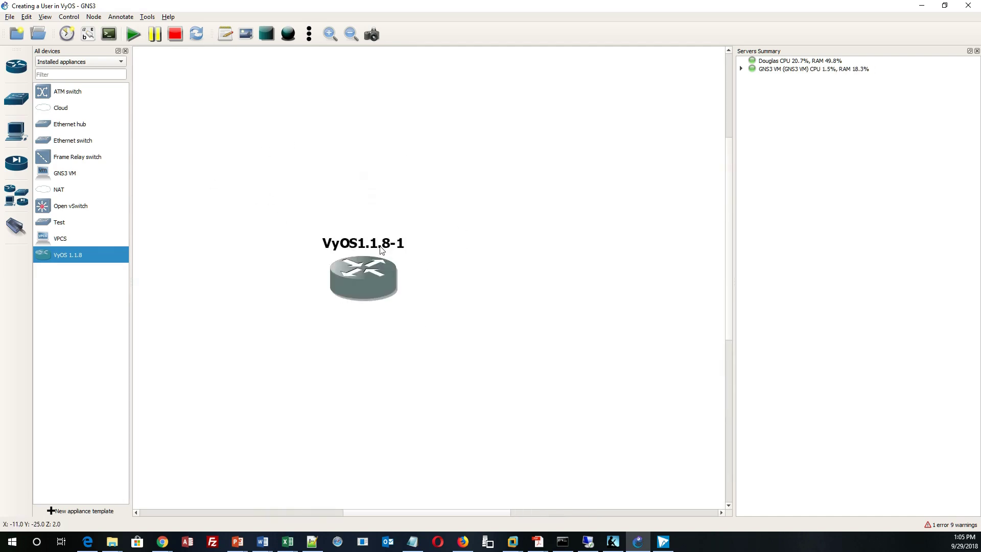
pyautogui.moveTo(349, 283); pyautogui.dragTo(368, 245)
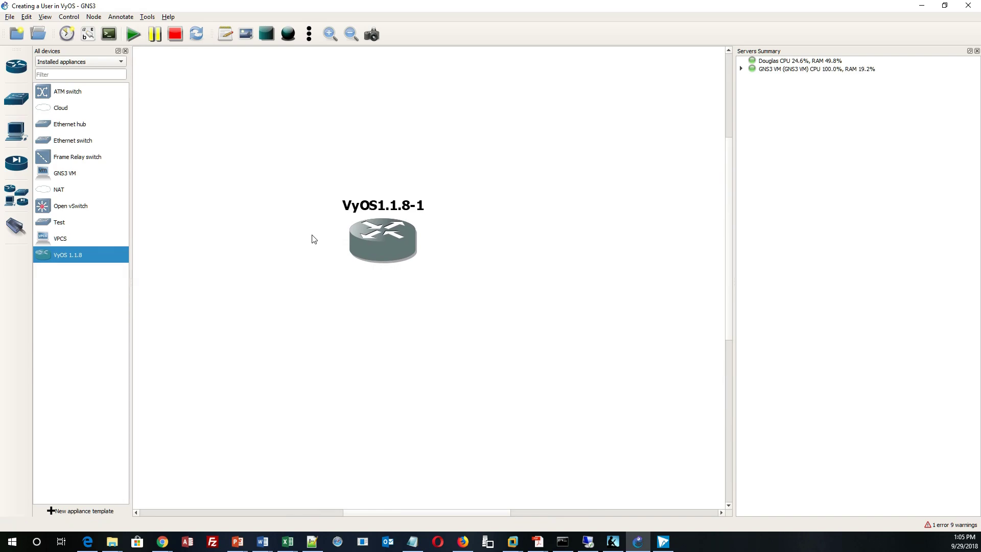
# Open the router's console and position the console window at the upper right.
pyautogui.rightClick(385, 241)
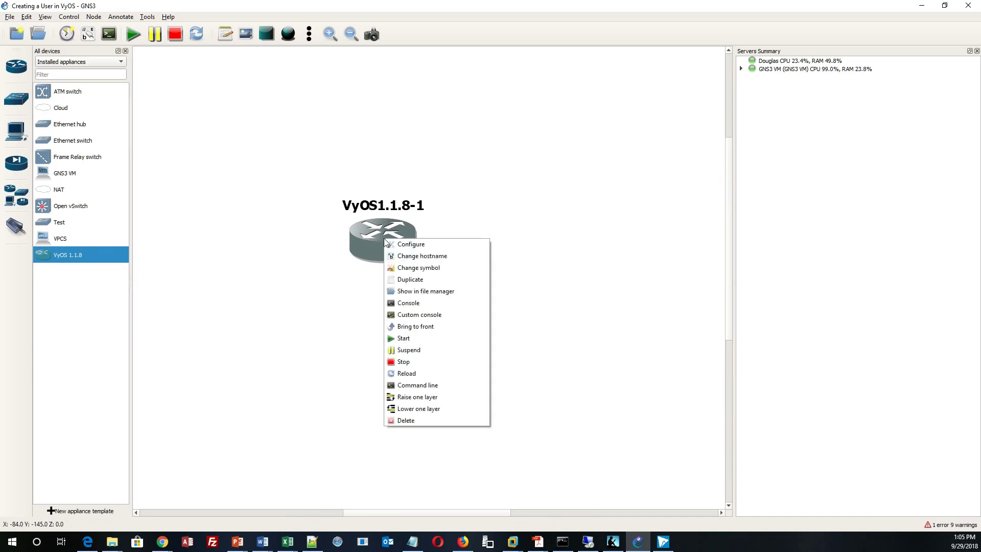
pyautogui.click(409, 304)
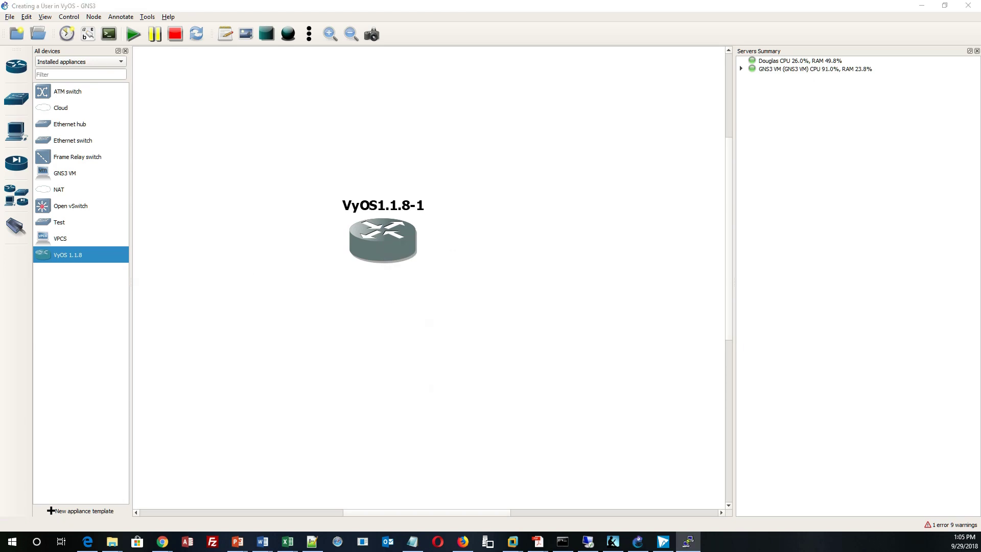
pyautogui.moveTo(727, 147); pyautogui.dragTo(542, 284)
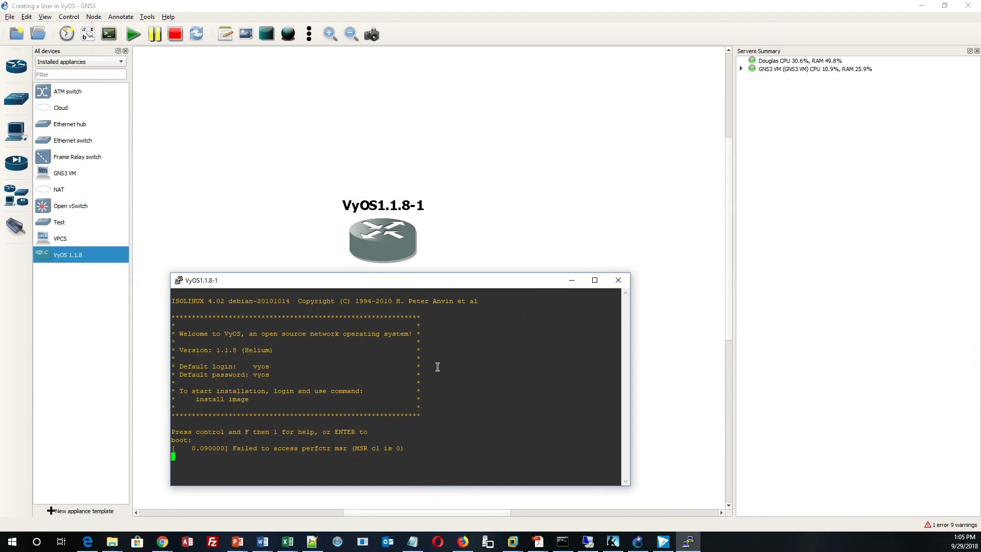
pyautogui.moveTo(429, 283); pyautogui.dragTo(705, 106)
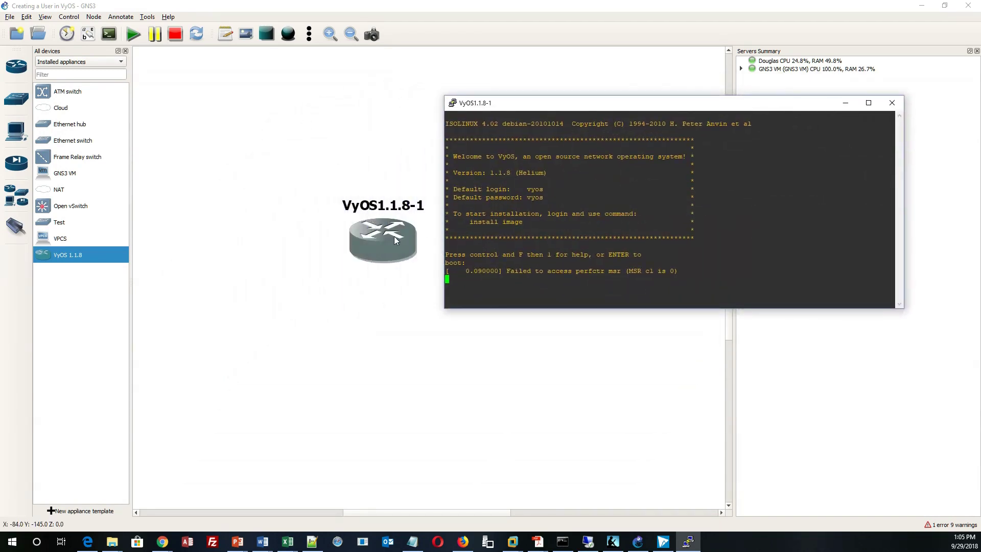
pyautogui.moveTo(394, 236); pyautogui.dragTo(342, 240)
pyautogui.click(688, 545)
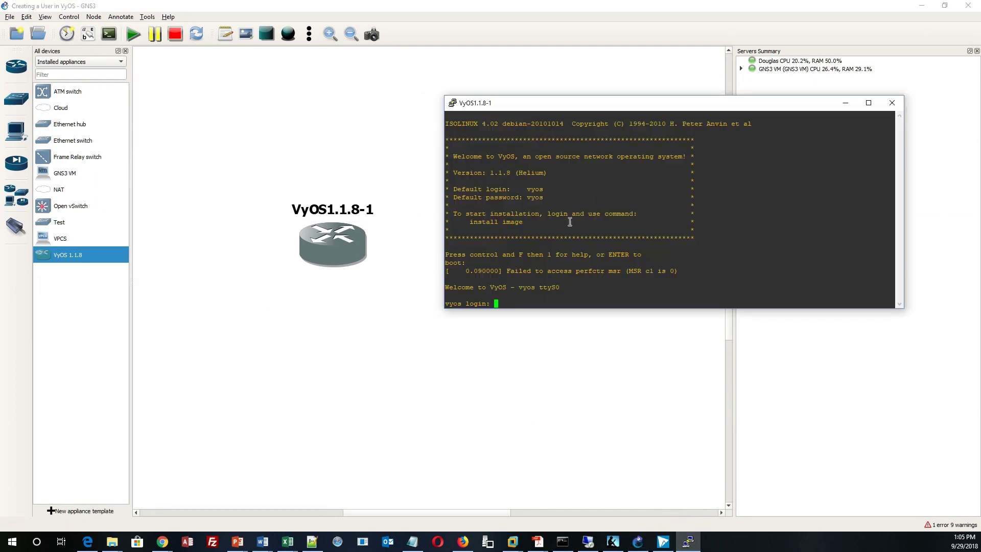
# Log in at the VyOS console with the default vyos username and its password.
pyautogui.press('Return')
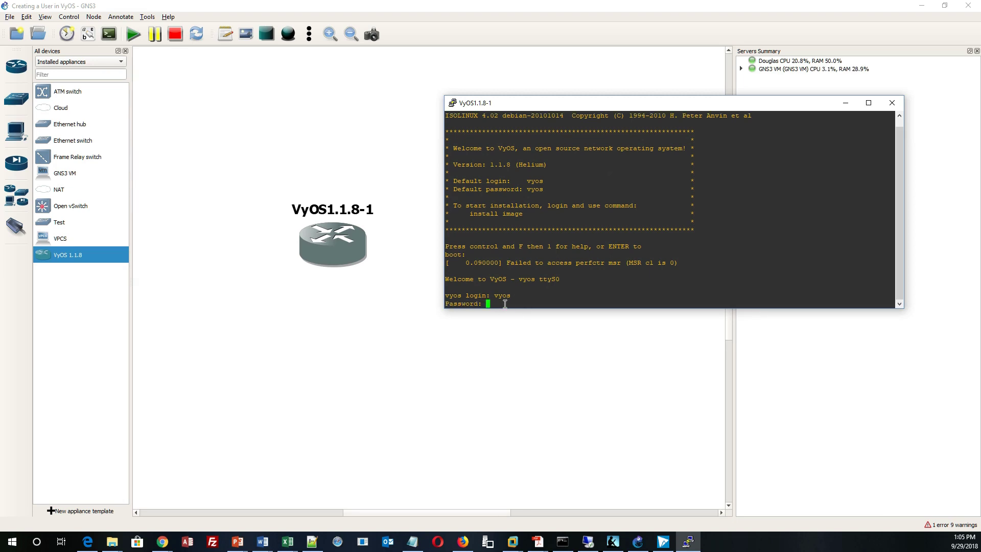
pyautogui.press('Return')
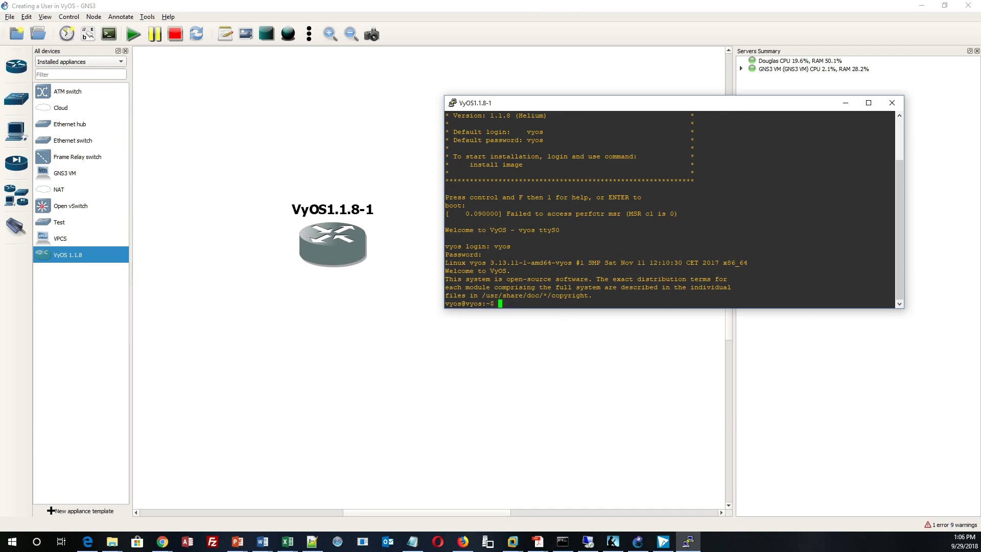
pyautogui.hotkey('alt', 'Tab')
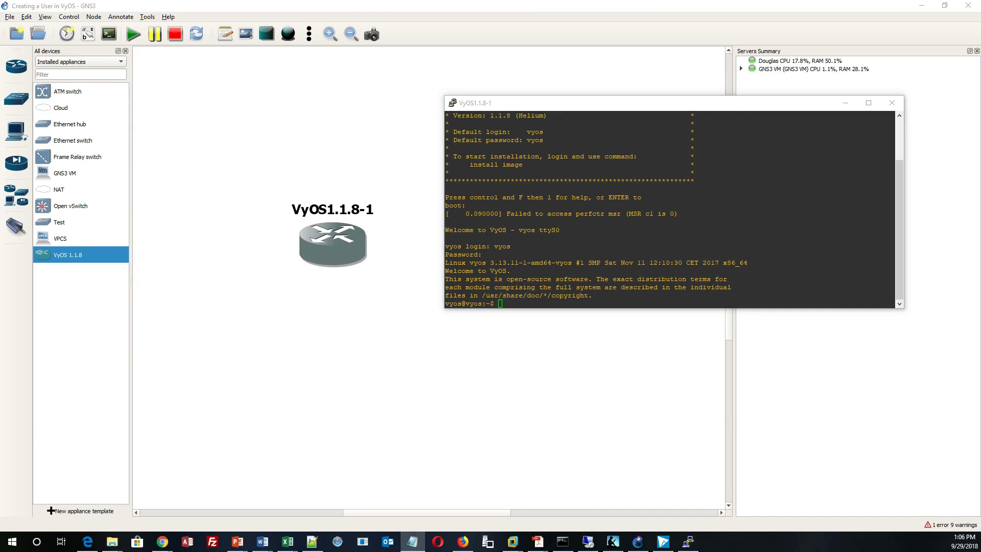
# Run show host, then enter configuration mode and try show host again.
pyautogui.click(511, 302)
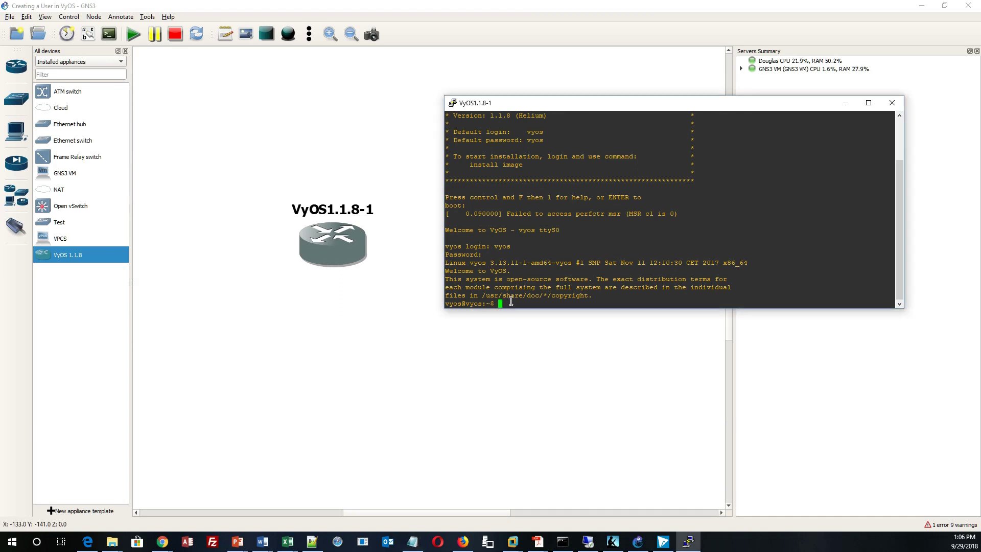
pyautogui.write('show host')
pyautogui.press('Return')
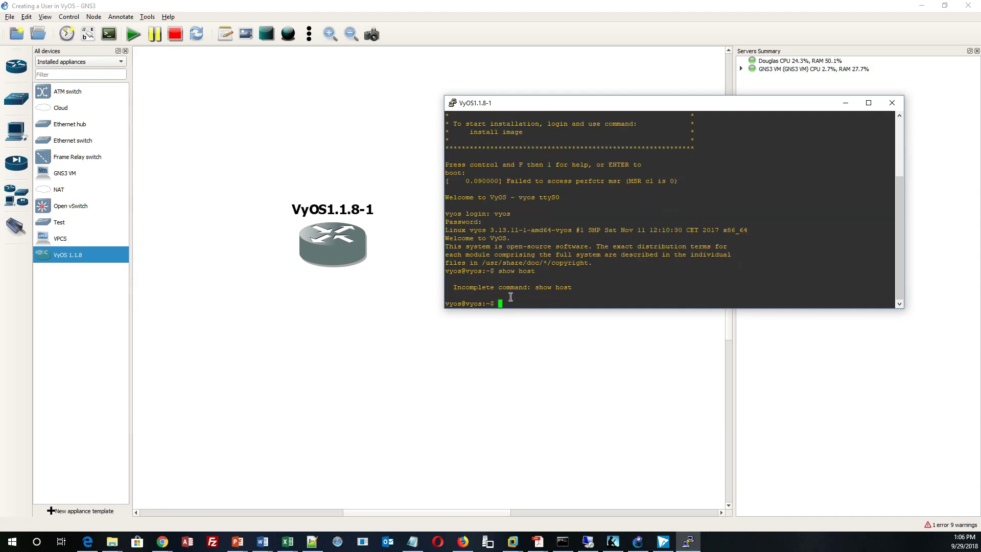
pyautogui.write('configure')
pyautogui.press('Return')
pyautogui.write('show host')
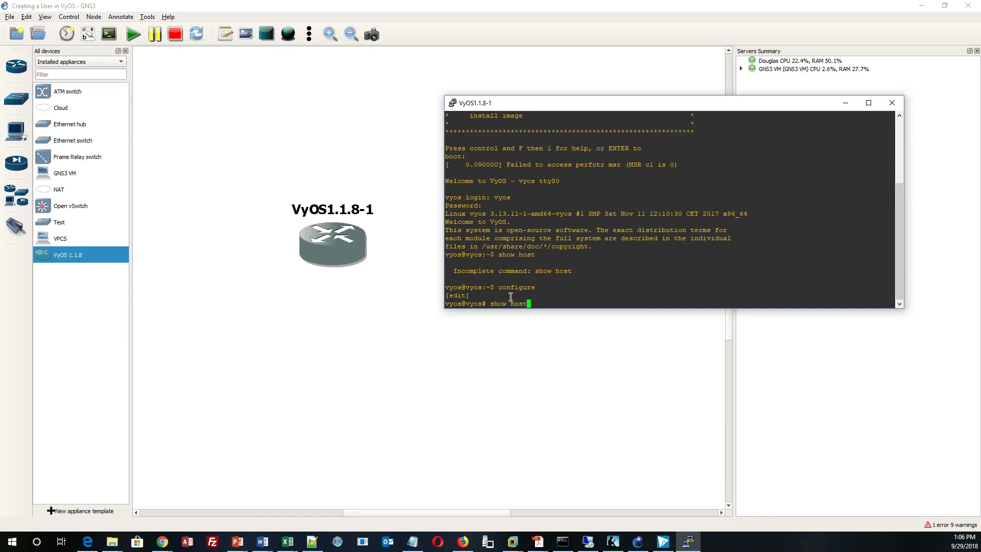
pyautogui.press('Return')
# Try show user in configuration mode, exit, and run show user in operational mode.
pyautogui.write('s')
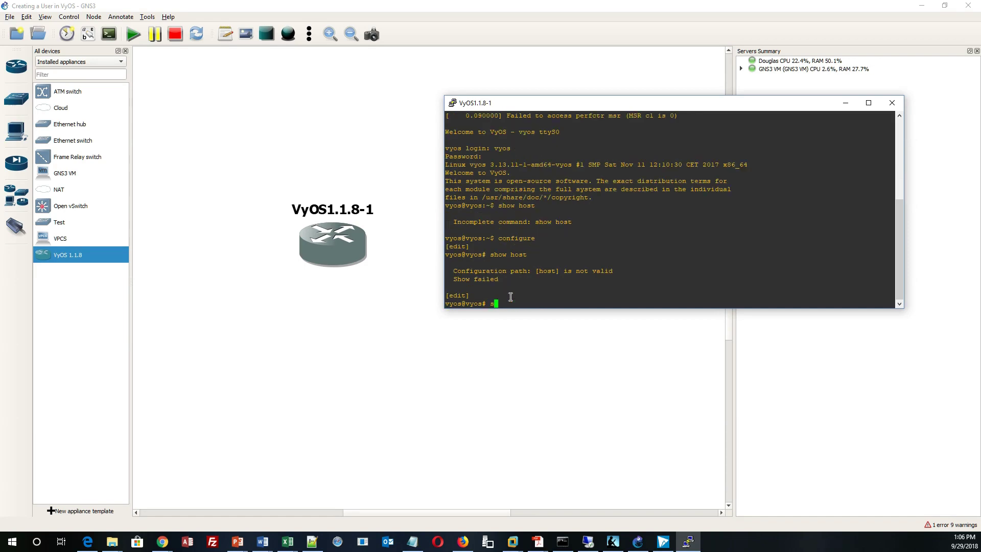
pyautogui.write('how user')
pyautogui.press('Return')
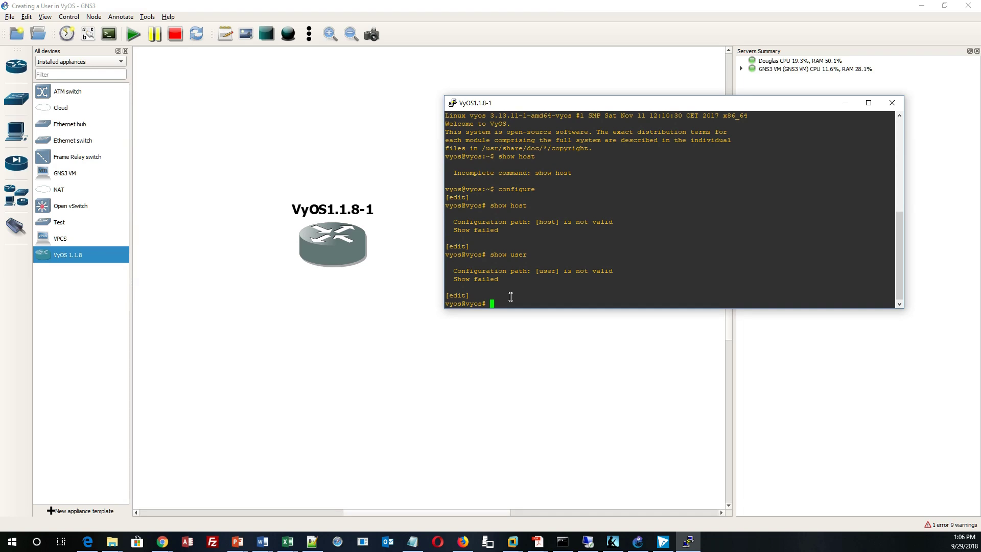
pyautogui.write('exit')
pyautogui.press('Return')
pyautogui.write('show user')
pyautogui.press('Return')
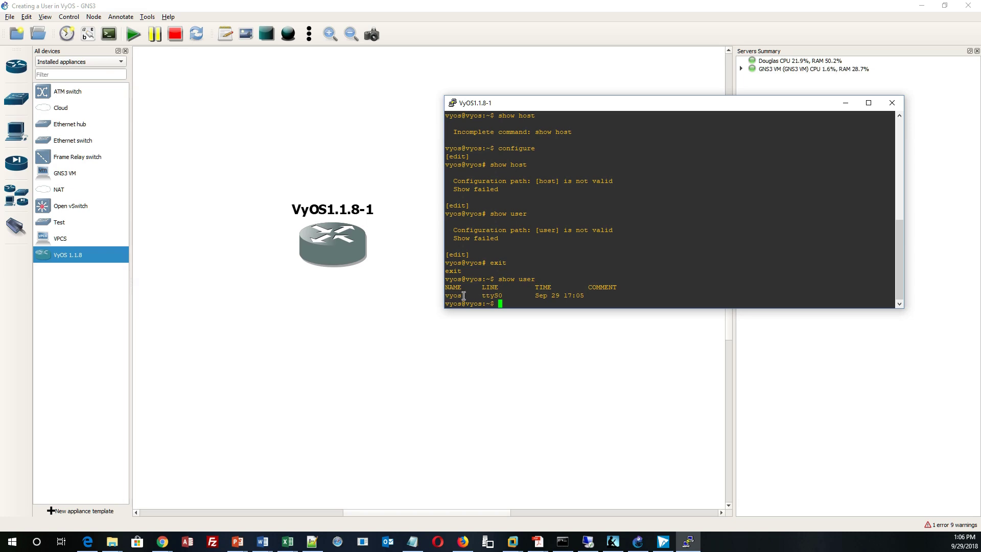
# Run show host, enter and leave configuration mode, then try set system in operational mode.
pyautogui.write('show host')
pyautogui.press('Return')
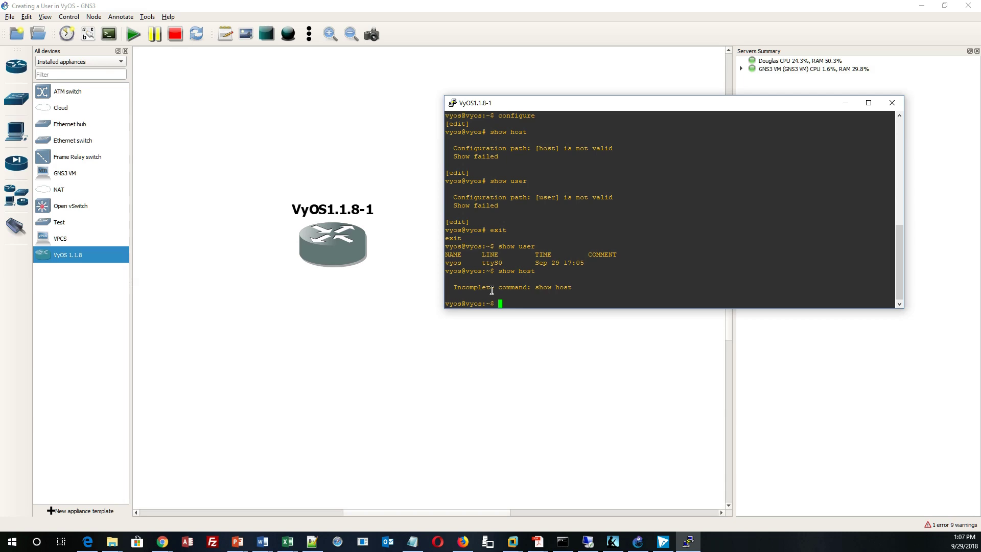
pyautogui.write('configure')
pyautogui.press('Return')
pyautogui.write('show host')
pyautogui.press('Return')
pyautogui.write('exit')
pyautogui.press('Return')
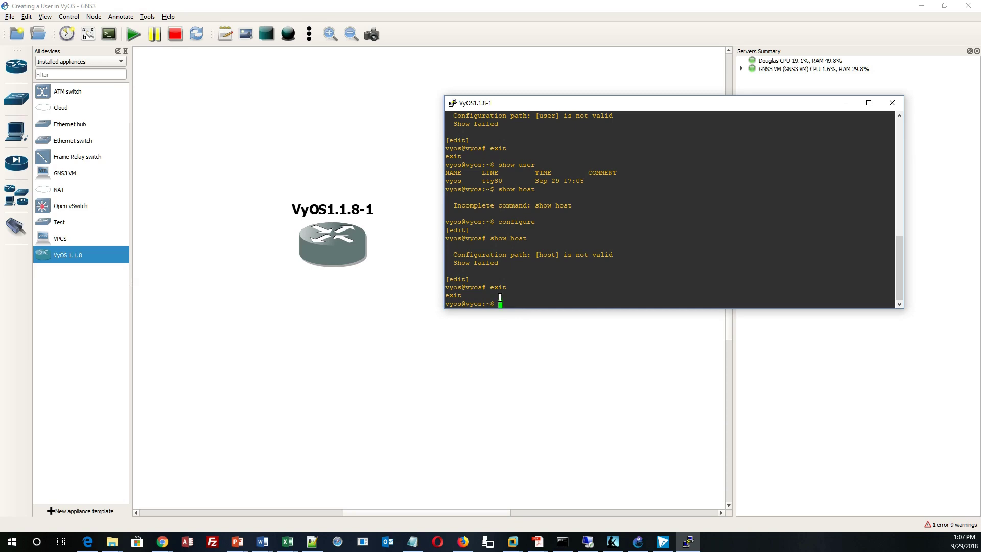
pyautogui.write('set system')
pyautogui.press('Return')
# Enter configuration mode with conf plus Tab, then run set system.
pyautogui.write('conf')
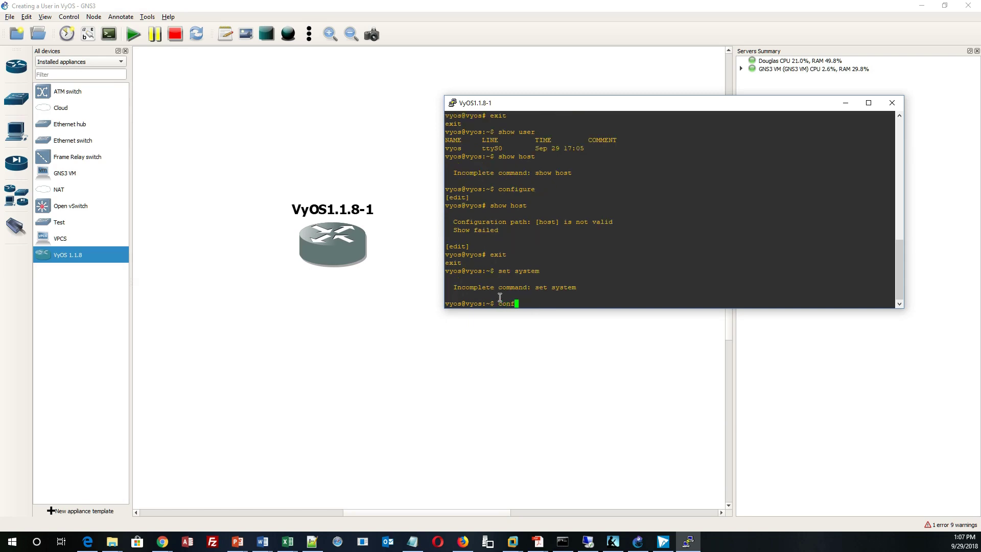
pyautogui.press('Tab')
pyautogui.press('Return')
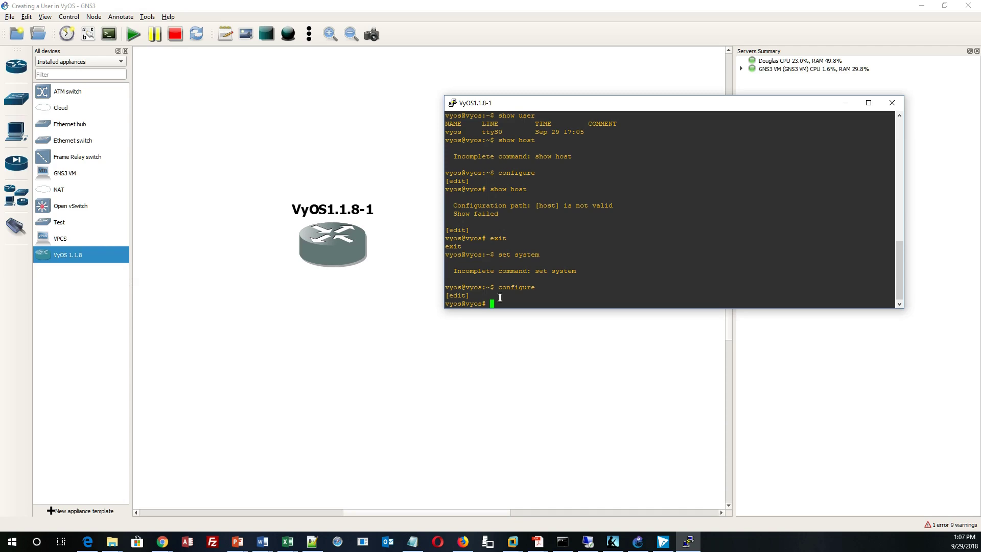
pyautogui.write('set system')
pyautogui.press('Return')
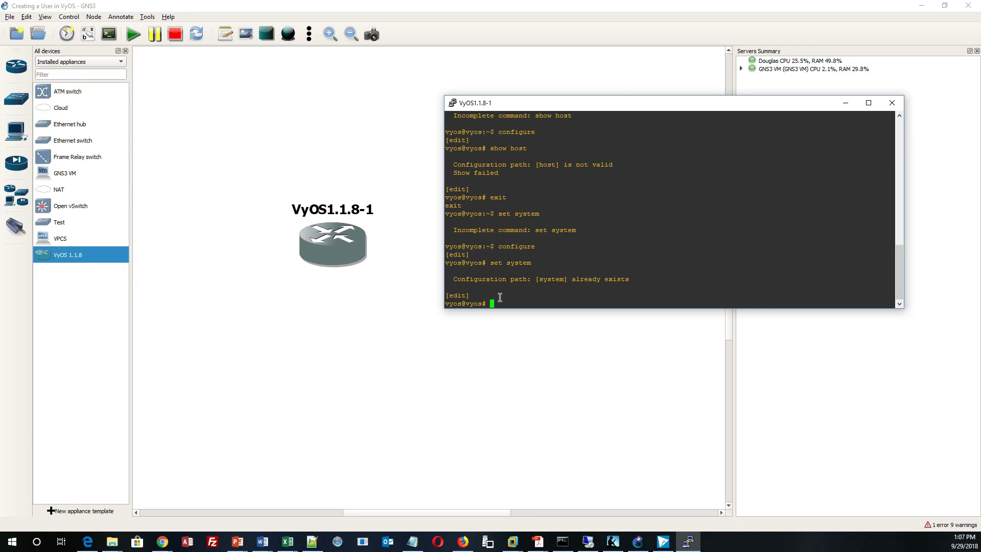
# Recall set system and extend it to set system user it_admin level admin.
pyautogui.press('Up')
pyautogui.write('user')
pyautogui.write('it_admin level admin')
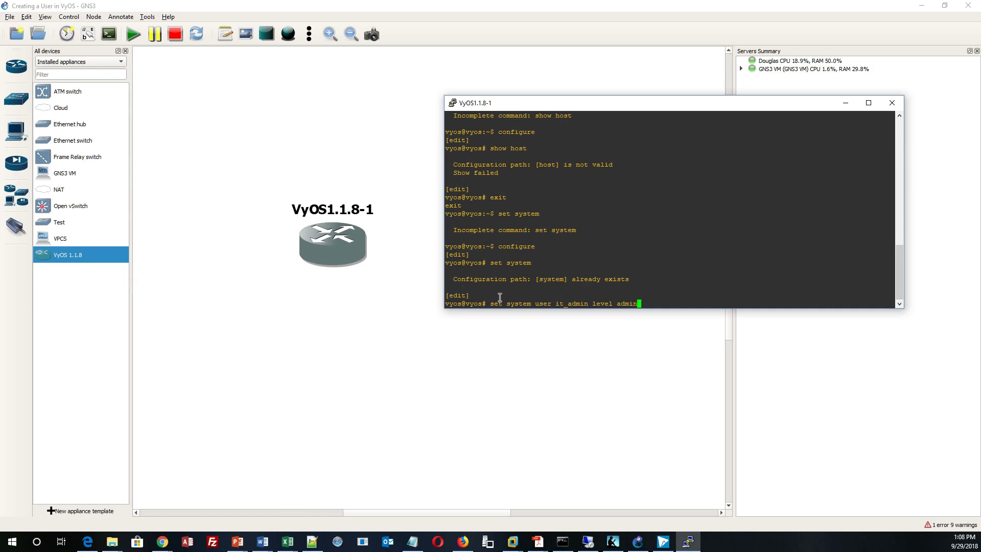
# Complete and run the 'set system user it_admin ... authentication plaintext-password' command attempt.
pyautogui.write('auth')
pyautogui.press('Tab')
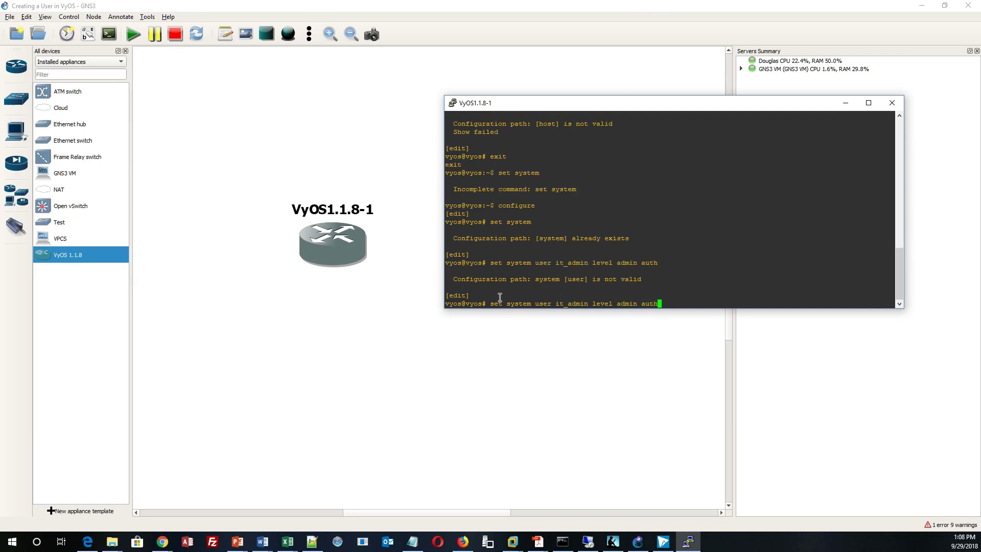
pyautogui.write('entication plain-text')
pyautogui.press('BackSpace')
pyautogui.press('BackSpace')
pyautogui.press('BackSpace')
pyautogui.press('BackSpace')
pyautogui.press('BackSpace')
pyautogui.write('text-password')
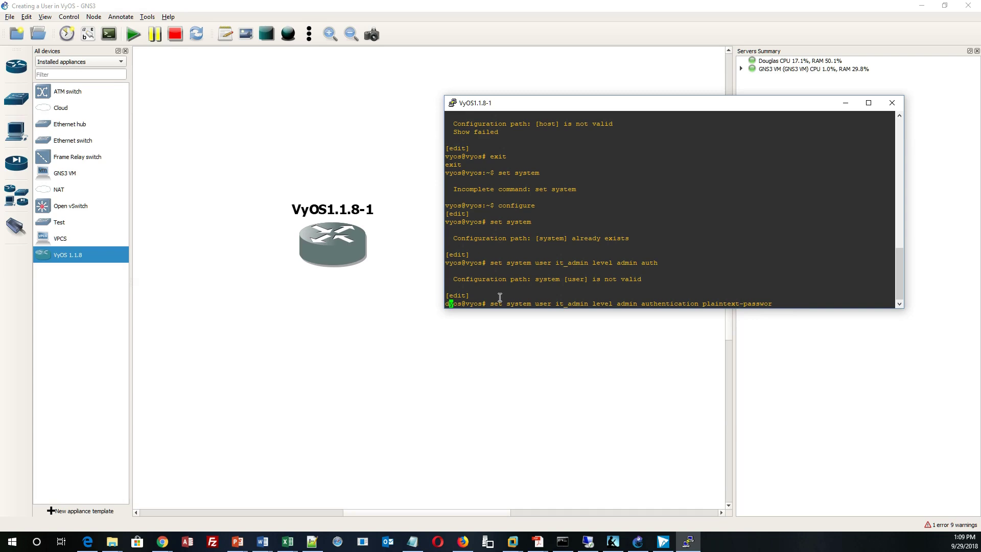
pyautogui.press('Return')
# Clear the line and paste 'set system login user it_admin authentication plaintext-password' into the console.
pyautogui.write('set system')
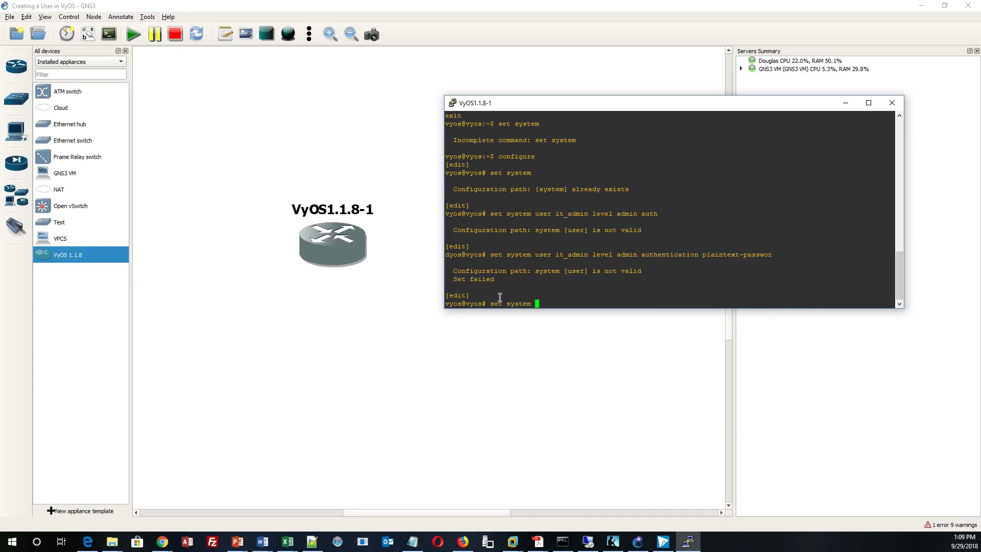
pyautogui.press('BackSpace')
pyautogui.press('BackSpace')
pyautogui.press('BackSpace')
pyautogui.press('BackSpace')
pyautogui.press('BackSpace')
pyautogui.press('BackSpace')
pyautogui.press('BackSpace')
pyautogui.press('BackSpace')
pyautogui.press('BackSpace')
pyautogui.press('BackSpace')
pyautogui.press('BackSpace')
pyautogui.write('show host')
pyautogui.press('BackSpace')
pyautogui.press('BackSpace')
pyautogui.press('BackSpace')
pyautogui.press('BackSpace')
pyautogui.press('BackSpace')
pyautogui.press('BackSpace')
pyautogui.press('BackSpace')
pyautogui.press('BackSpace')
pyautogui.press('BackSpace')
pyautogui.click(413, 542)
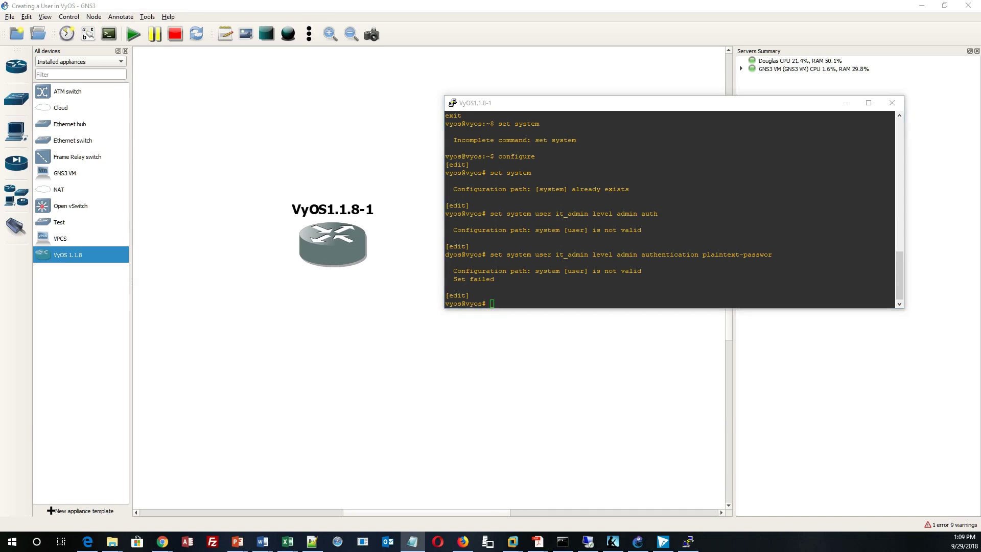
pyautogui.rightClick(493, 303)
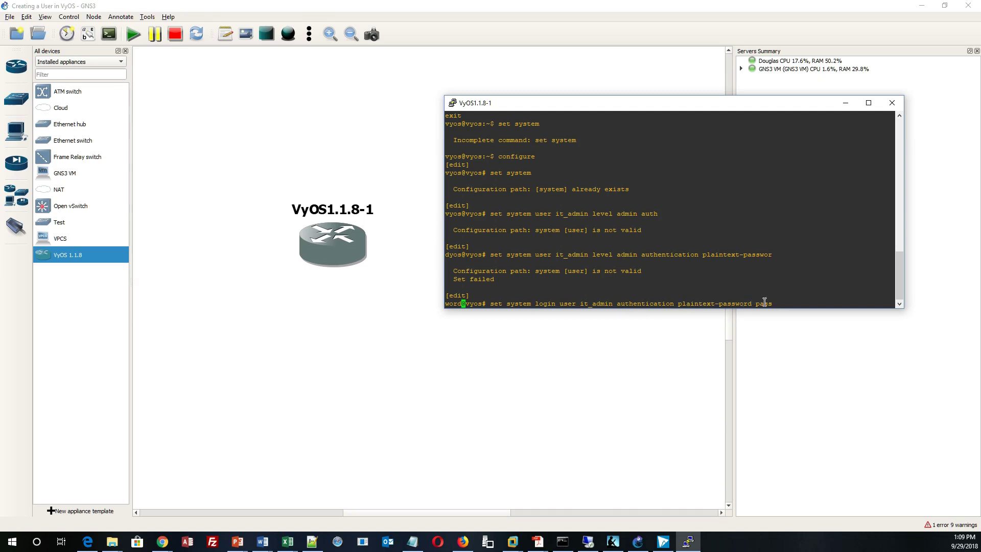
# Run the it_admin password command, commit, save to config.boot, then try 'show host'.
pyautogui.press('Return')
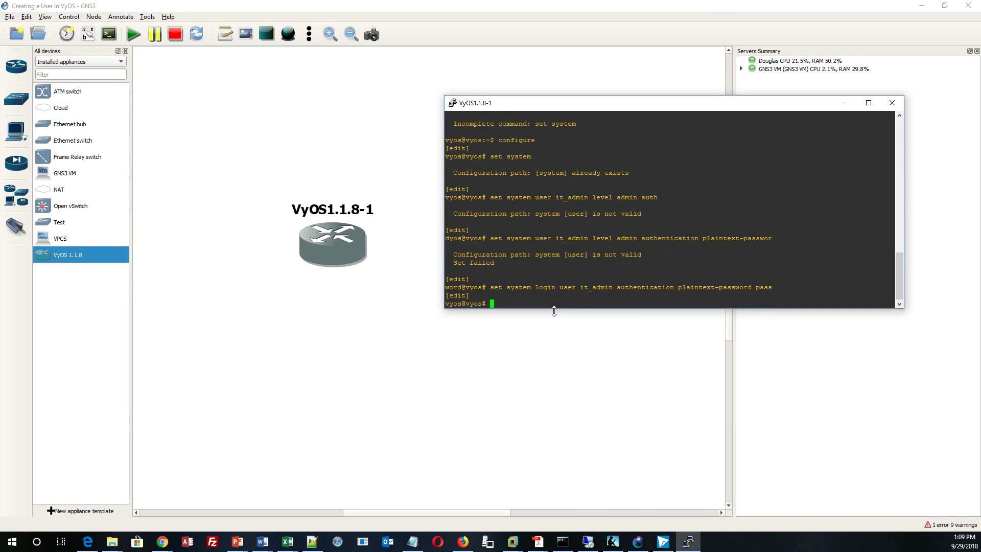
pyautogui.write('commit')
pyautogui.press('Return')
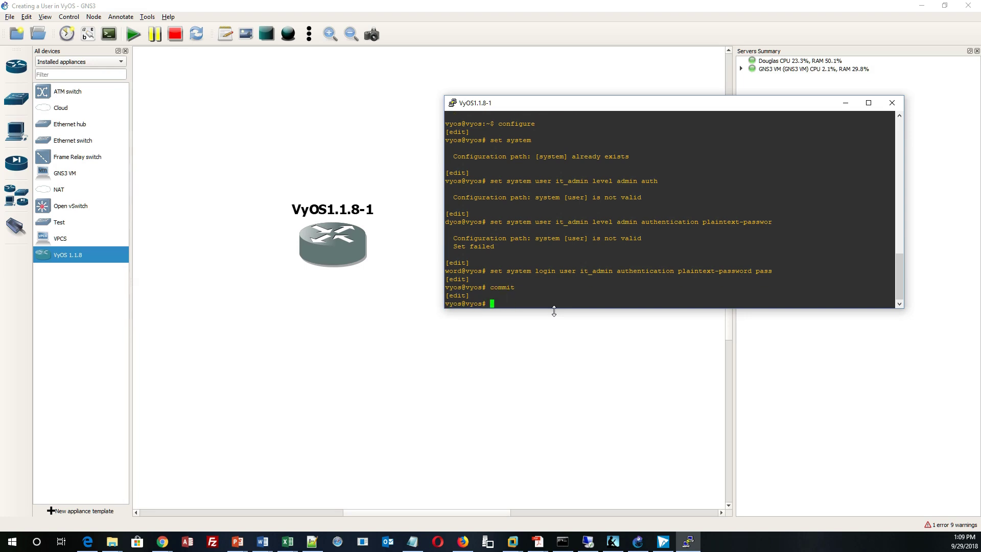
pyautogui.write('save')
pyautogui.press('Return')
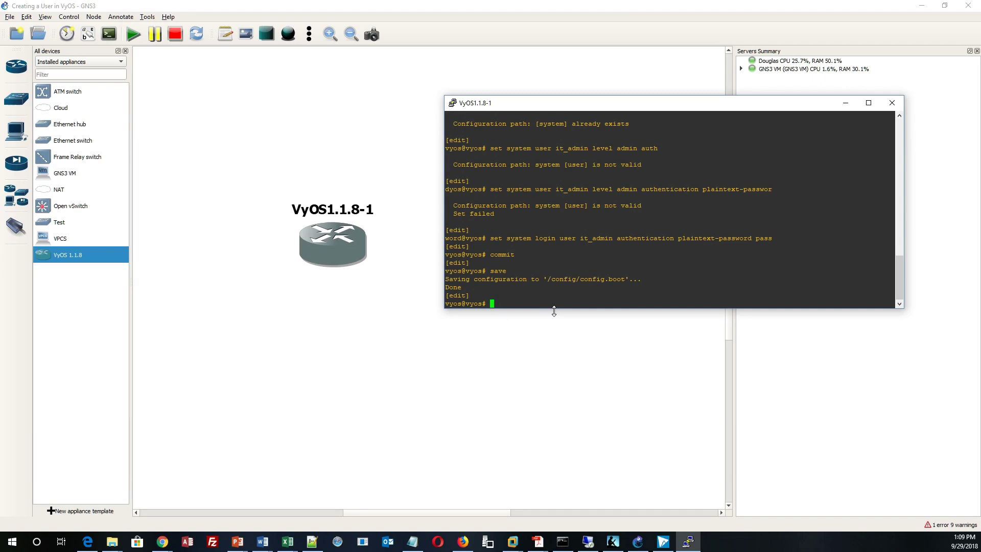
pyautogui.write('show host')
pyautogui.press('Return')
# Exit configuration mode and run 'show user' to list logged-in users.
pyautogui.write('show')
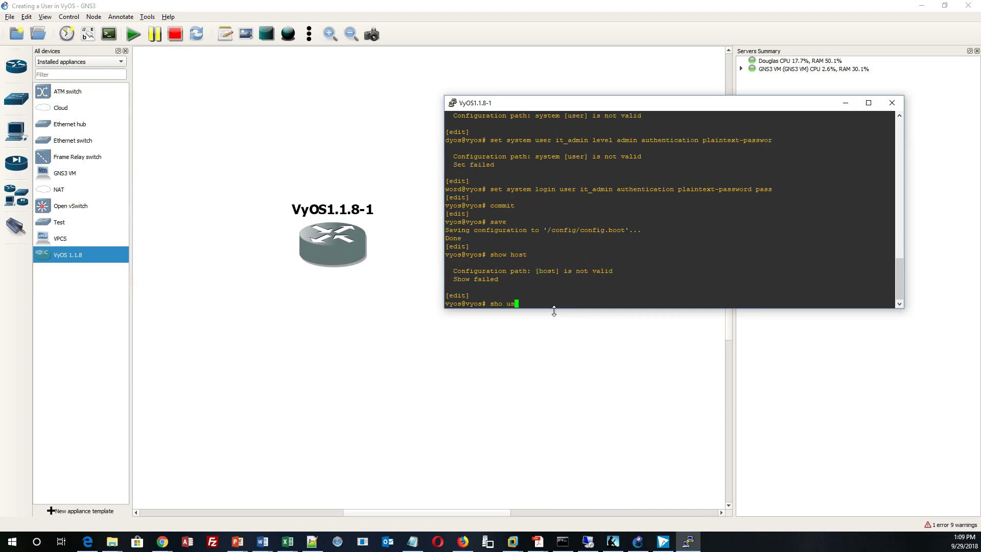
pyautogui.press('BackSpace')
pyautogui.press('BackSpace')
pyautogui.write('w user')
pyautogui.press('Return')
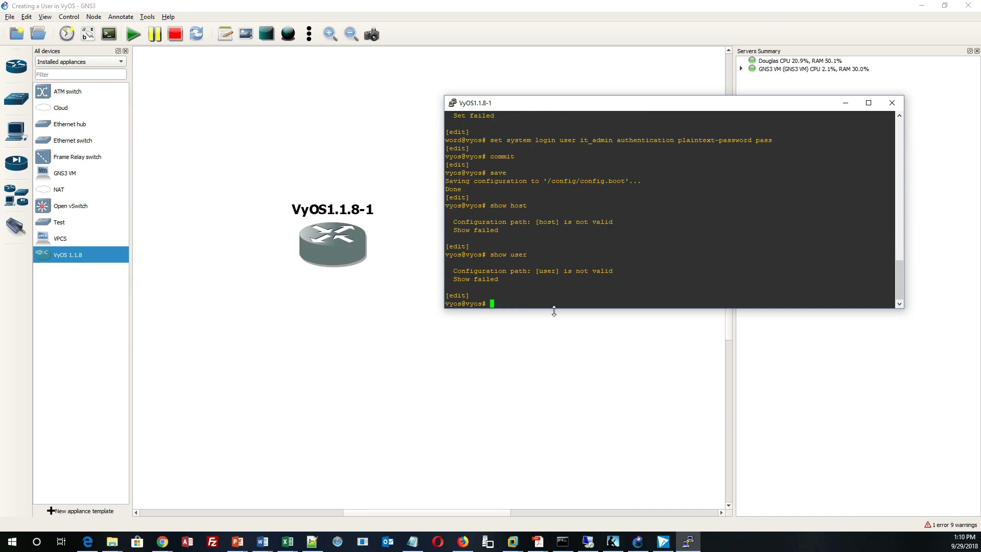
pyautogui.write('exit')
pyautogui.press('Return')
pyautogui.write('show')
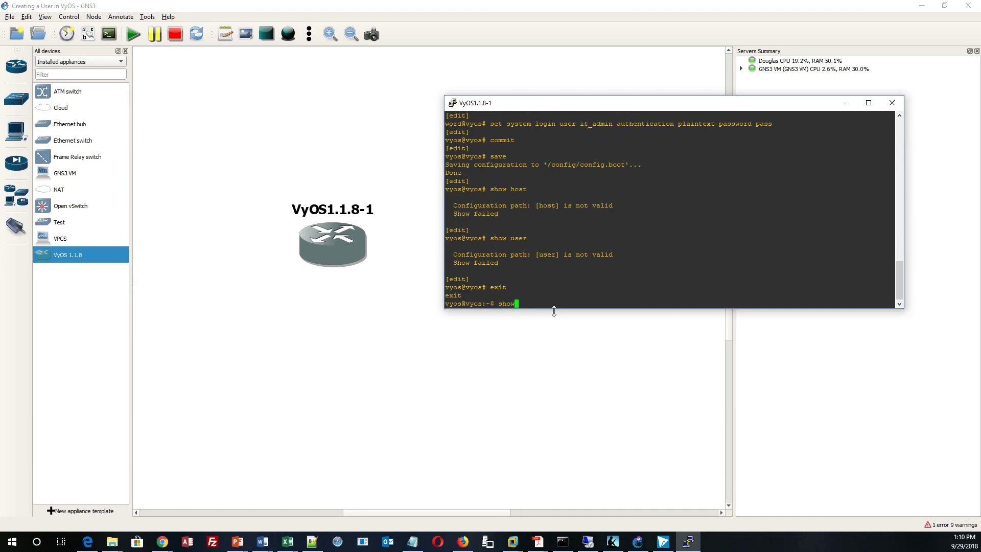
pyautogui.write(' user')
pyautogui.press('Return')
# Try 'show host' and 'show system host', then log out to the login prompt.
pyautogui.write('show host')
pyautogui.press('Return')
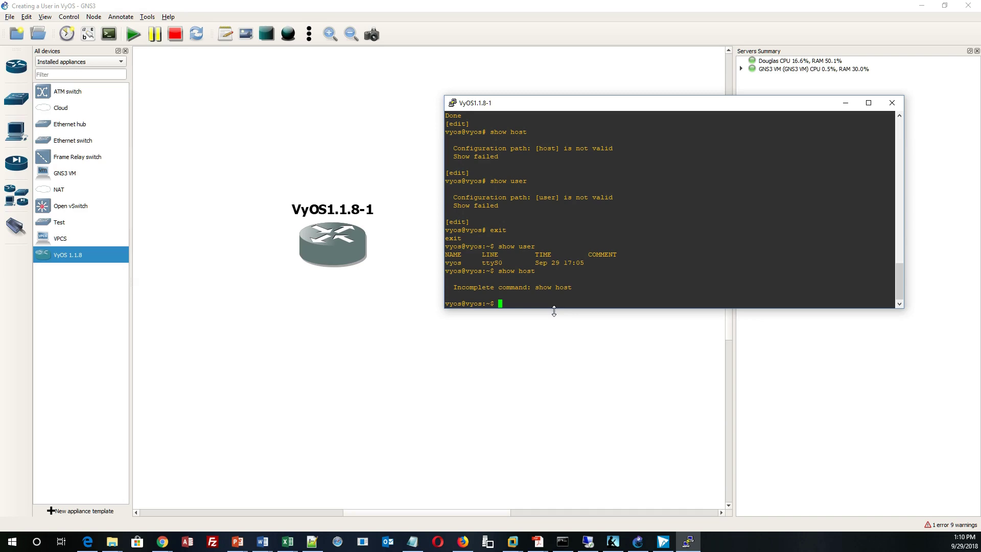
pyautogui.write('sho system')
pyautogui.press('BackSpace')
pyautogui.press('BackSpace')
pyautogui.press('BackSpace')
pyautogui.press('BackSpace')
pyautogui.press('BackSpace')
pyautogui.press('BackSpace')
pyautogui.press('BackSpace')
pyautogui.press('BackSpace')
pyautogui.write('w system host')
pyautogui.press('Return')
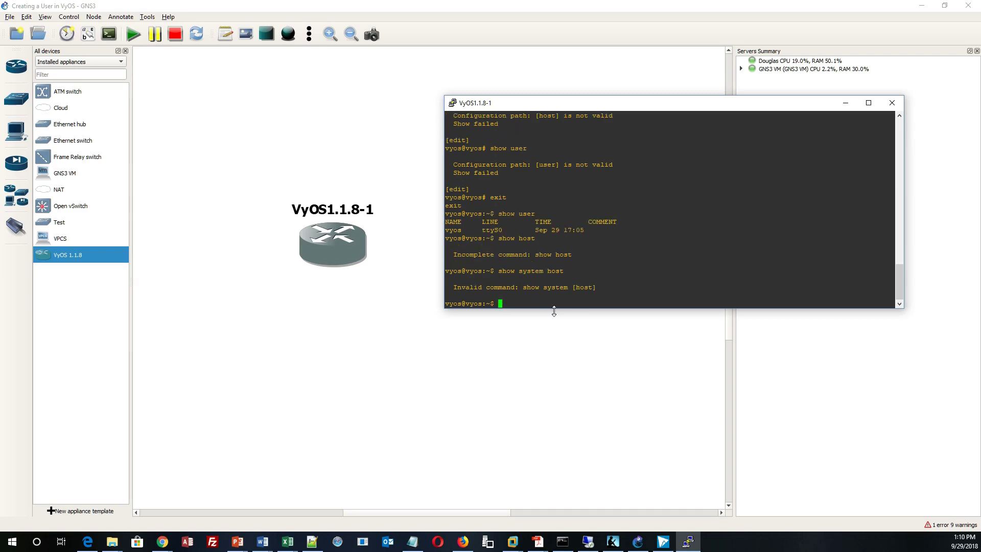
pyautogui.write('exit')
pyautogui.press('Return')
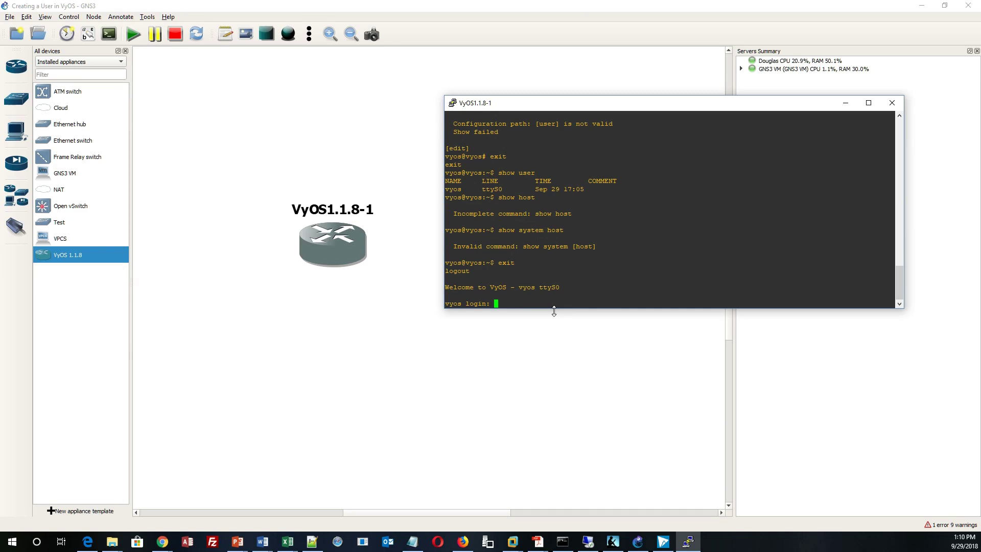
# Log in as the vyos user, then log back out.
pyautogui.write('vyos')
pyautogui.press('Return')
pyautogui.write('vyos')
pyautogui.press('Return')
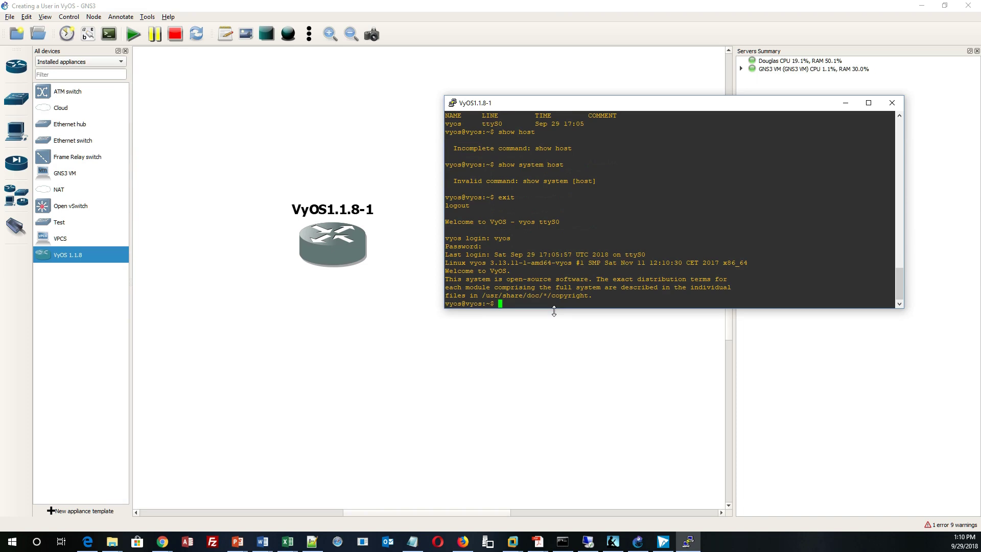
pyautogui.write('exit')
pyautogui.press('Return')
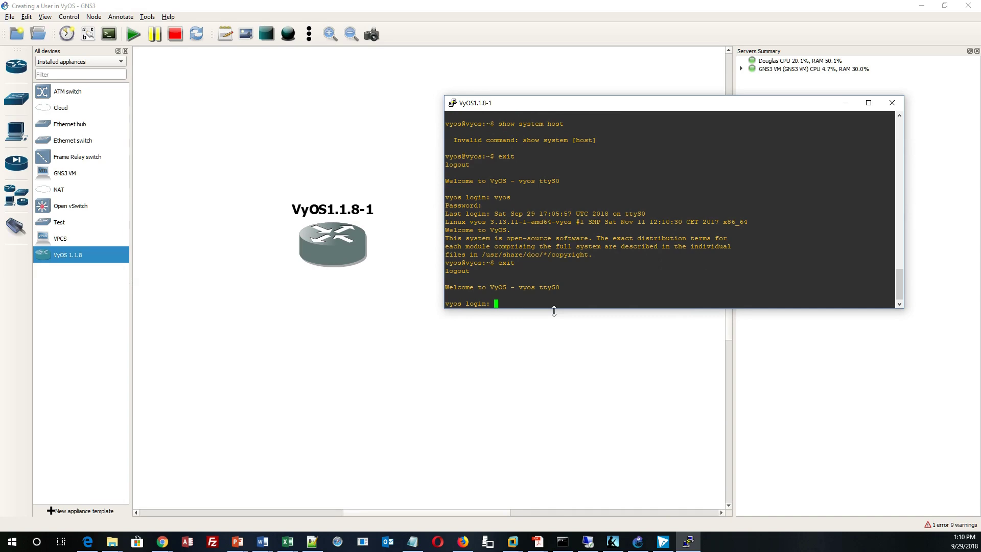
# Log in as it_admin with its password and enter configure mode.
pyautogui.write('it_admin')
pyautogui.press('Return')
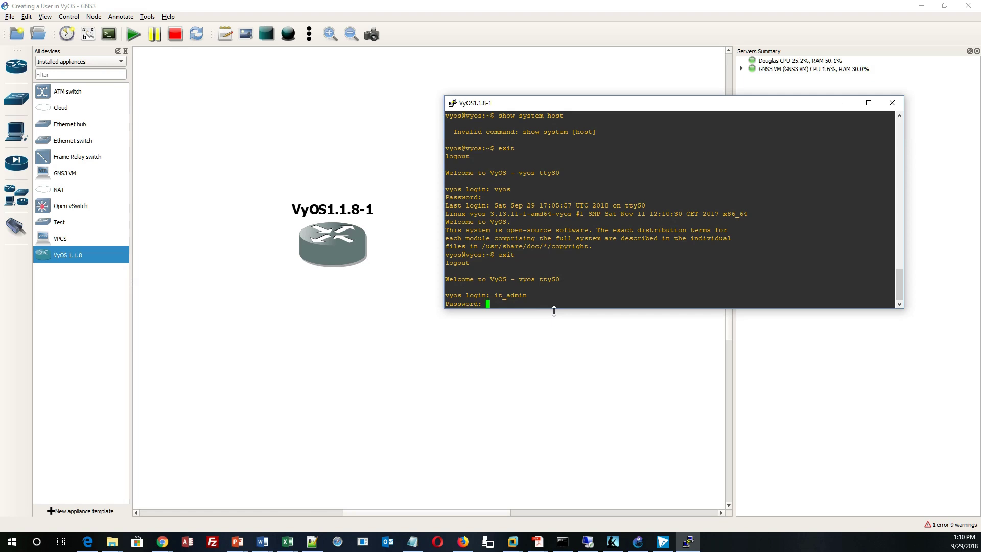
pyautogui.press('Return')
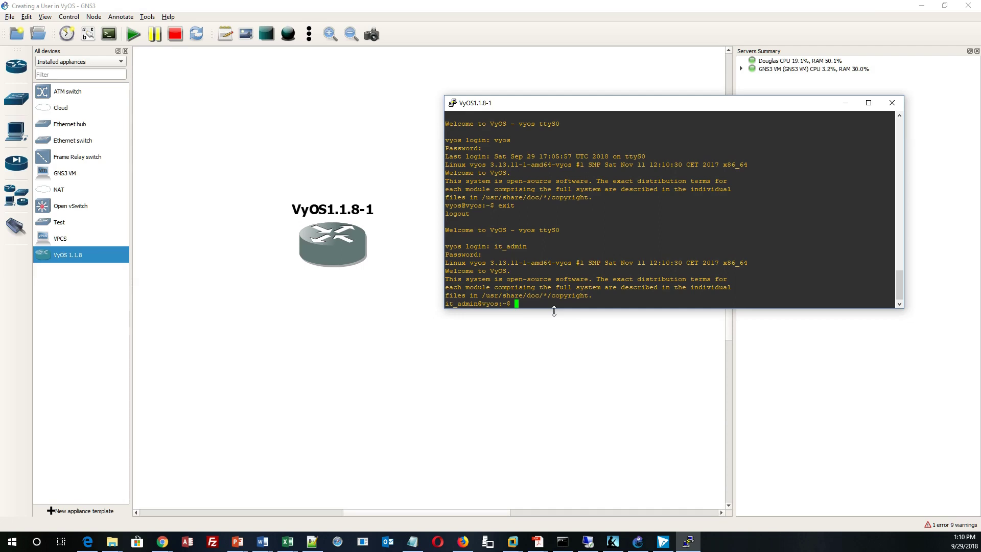
pyautogui.write('configure')
pyautogui.press('Return')
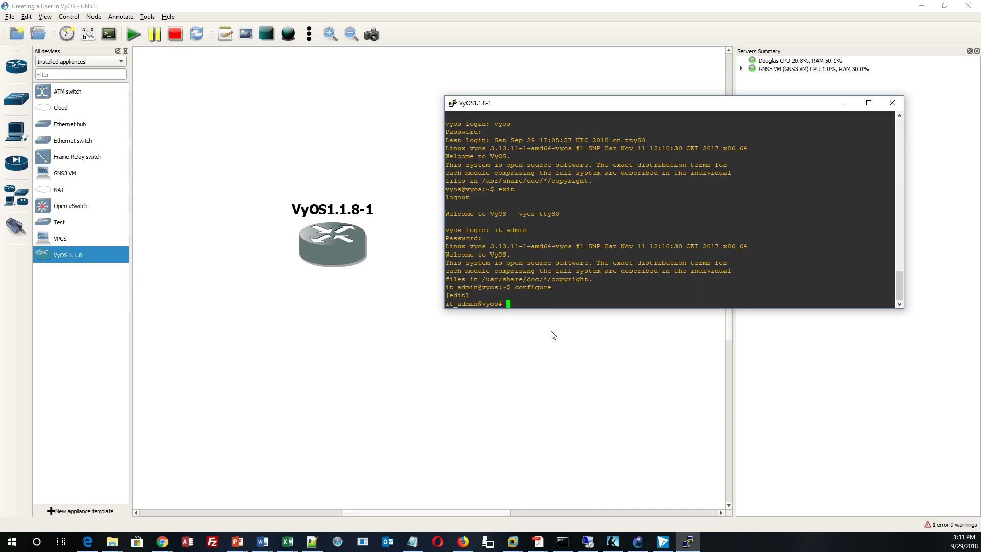
pyautogui.click(242, 548)
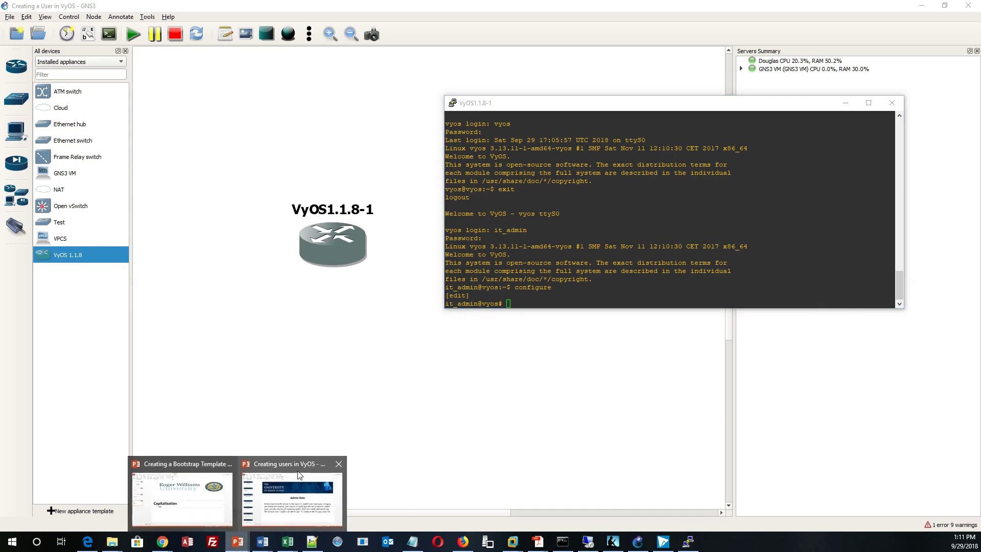
# Bring up the 'Creating users in VyOS' deck and present it from slide 6, Admin Role.
pyautogui.click(289, 493)
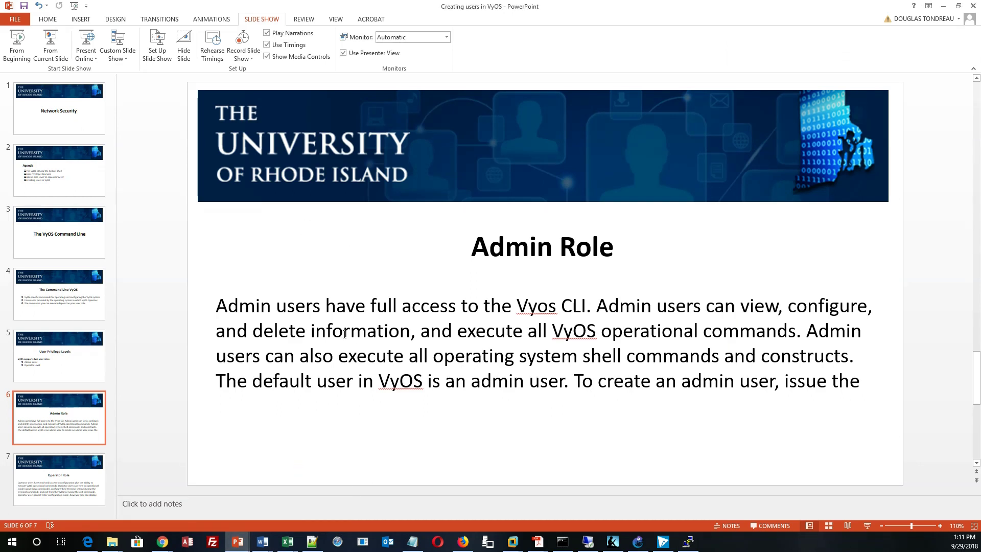
pyautogui.click(52, 50)
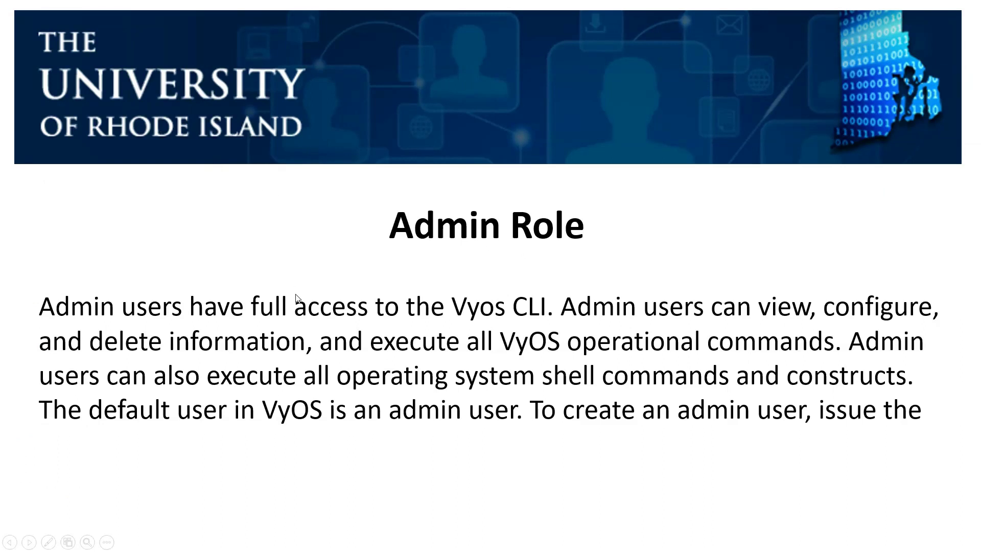